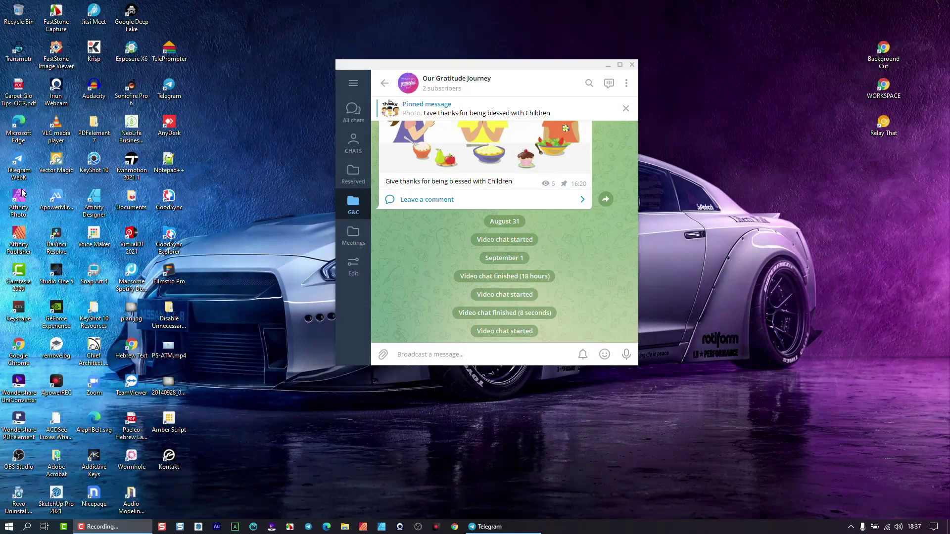
pyautogui.moveTo(506, 69); pyautogui.dragTo(436, 89)
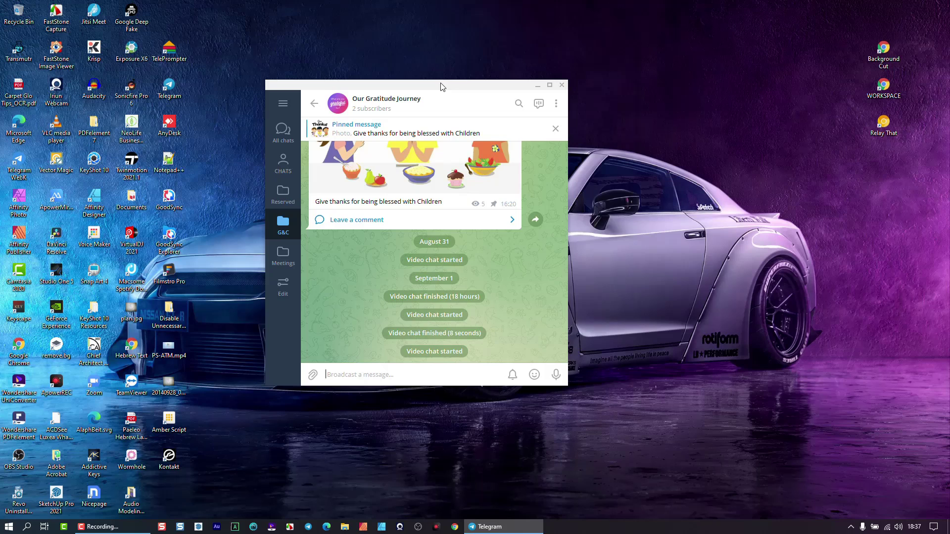
pyautogui.moveTo(441, 85); pyautogui.dragTo(459, 62)
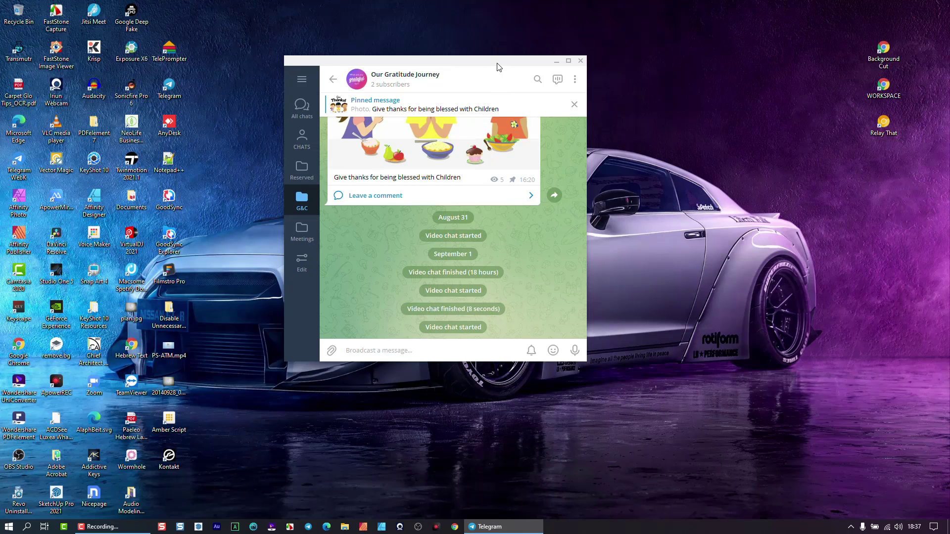
pyautogui.moveTo(524, 65); pyautogui.dragTo(529, 65)
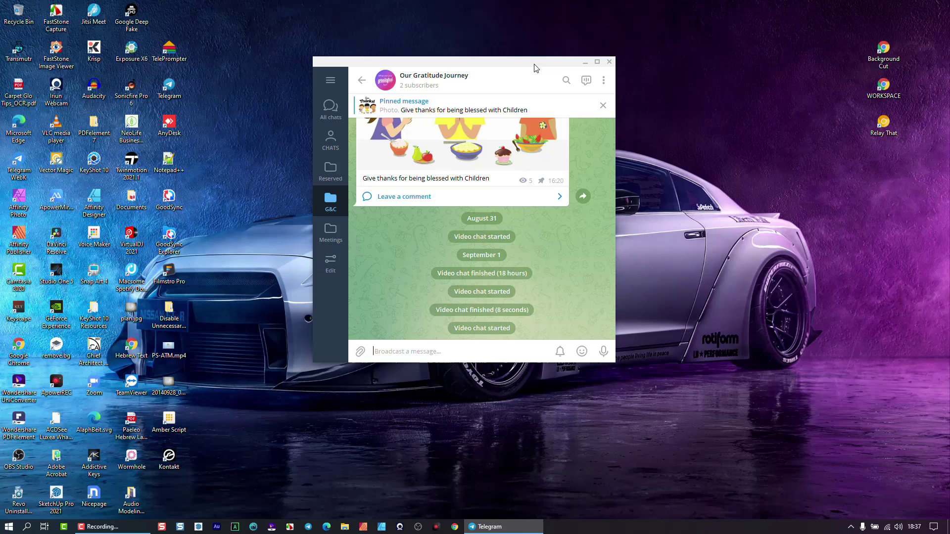
pyautogui.moveTo(537, 67); pyautogui.dragTo(513, 76)
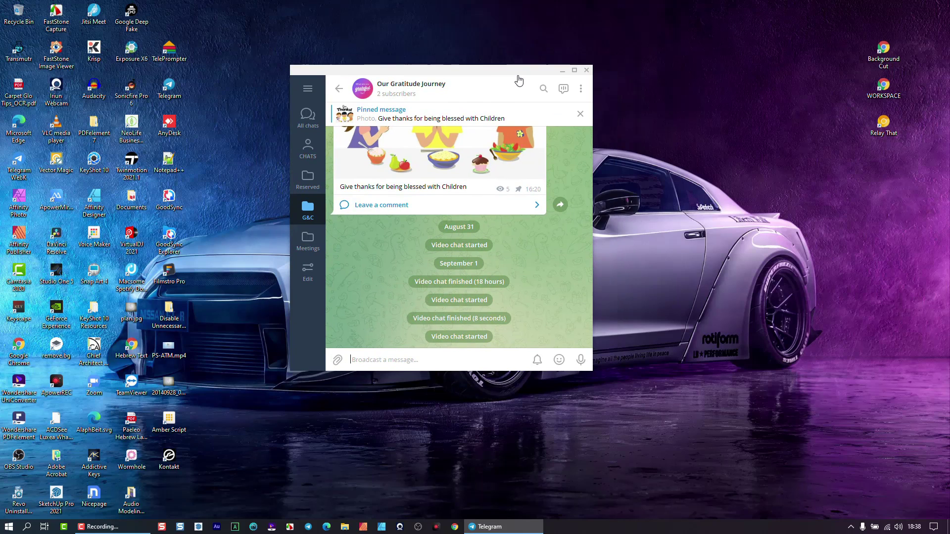
# Maximize the Our Gratitude Journey channel window and start a live stream displayed as the Facilitator personal account.
pyautogui.click(575, 71)
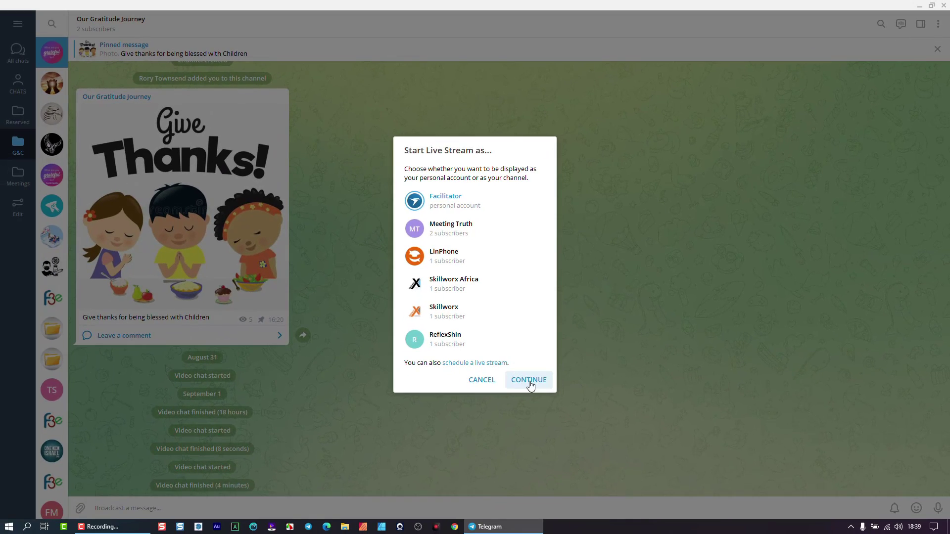
pyautogui.click(522, 384)
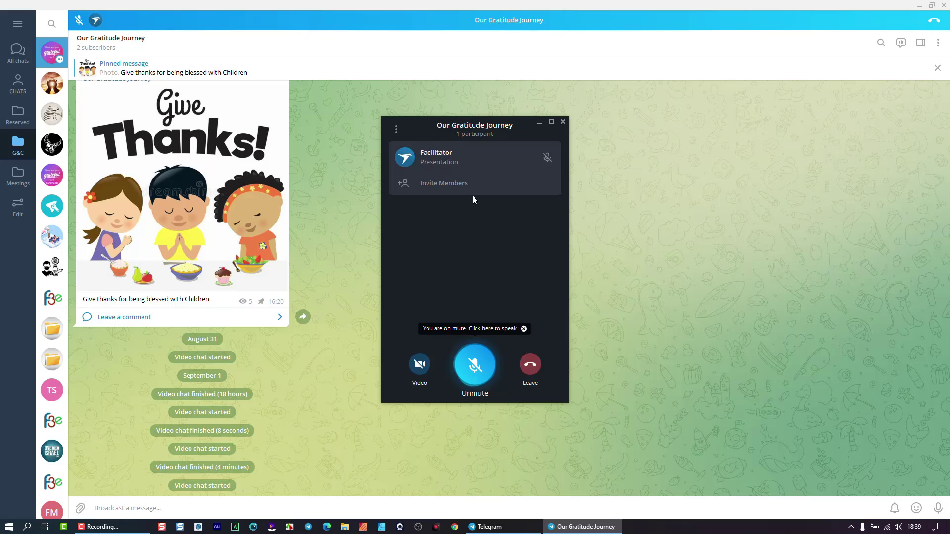
# Reposition the live stream window over the desktop and minimize the main channel window.
pyautogui.moveTo(469, 127)
pyautogui.mouseDown()
pyautogui.moveTo(521, 135)
pyautogui.moveTo(479, 129)
pyautogui.mouseUp()
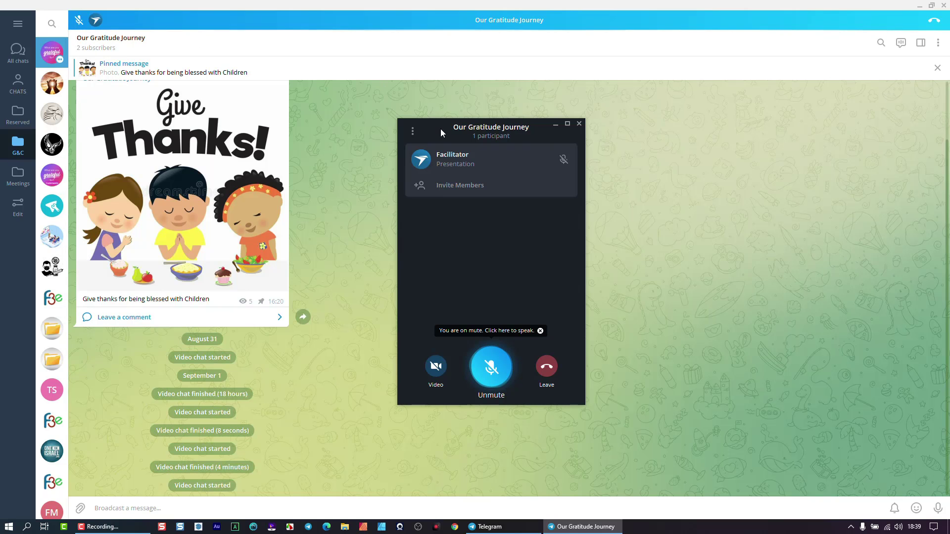
pyautogui.moveTo(438, 132); pyautogui.dragTo(423, 97)
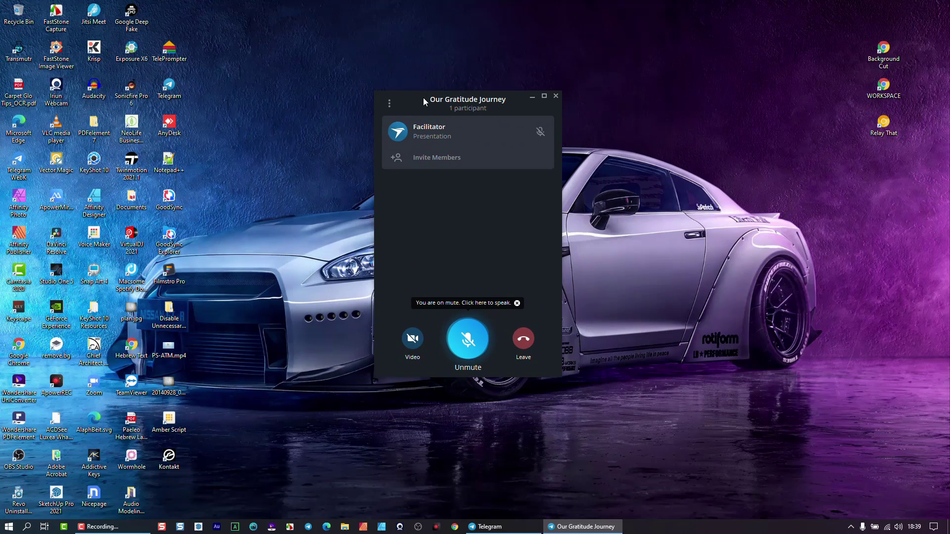
pyautogui.click(490, 527)
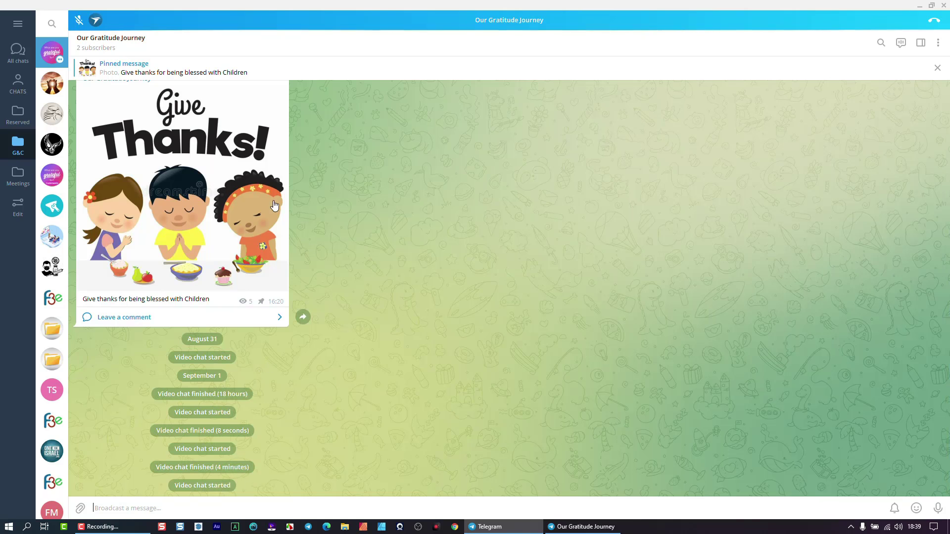
pyautogui.click(920, 5)
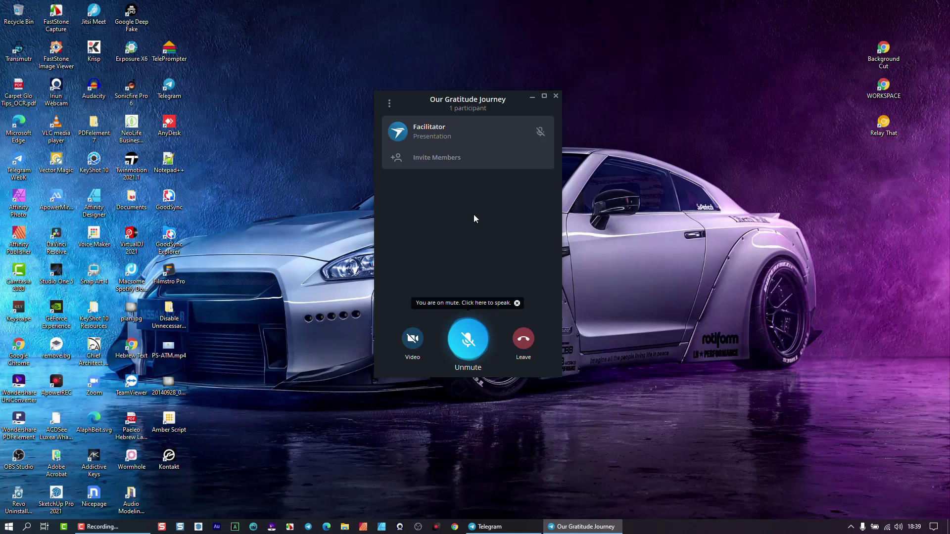
pyautogui.moveTo(466, 101); pyautogui.dragTo(403, 83)
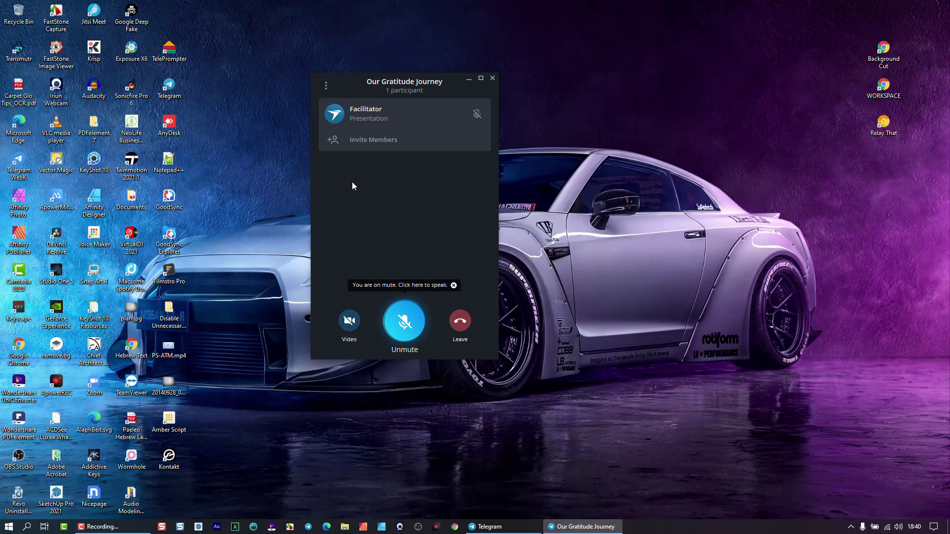
pyautogui.click(326, 88)
pyautogui.click(326, 86)
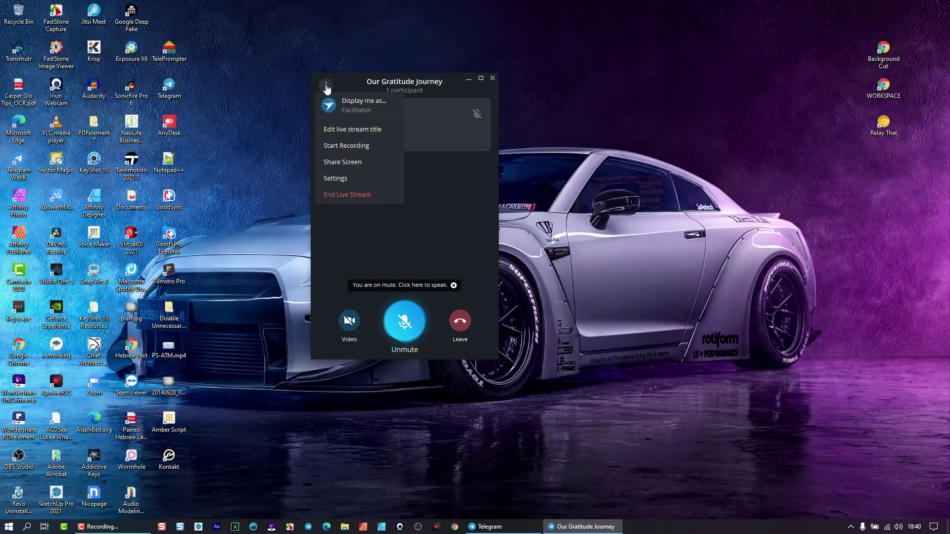
pyautogui.click(359, 169)
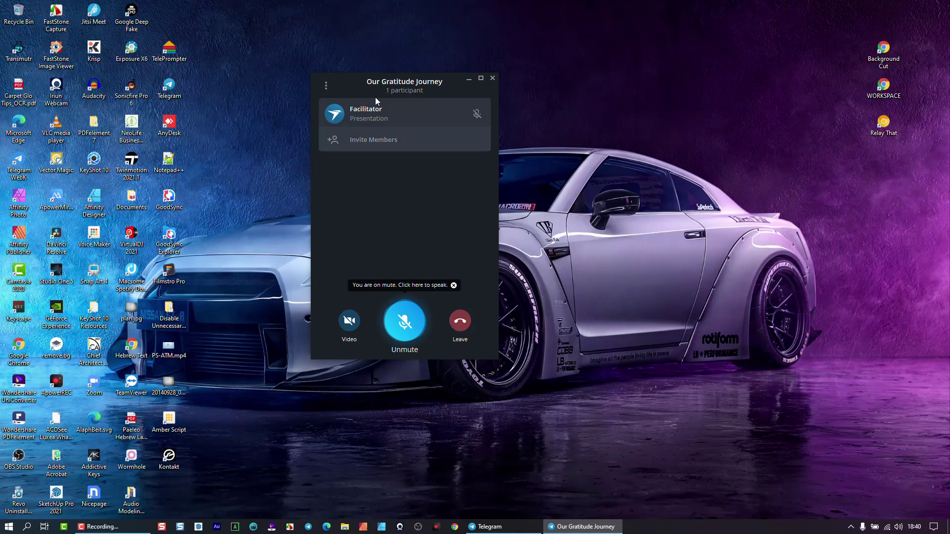
pyautogui.moveTo(392, 81); pyautogui.dragTo(441, 78)
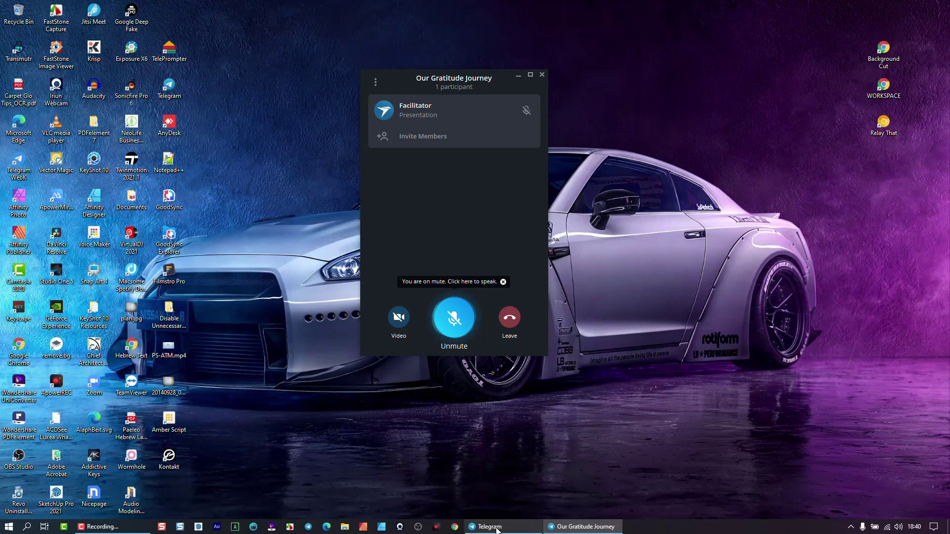
# Maximize the live stream window and share Screen 2 in the stream without system audio.
pyautogui.click(530, 75)
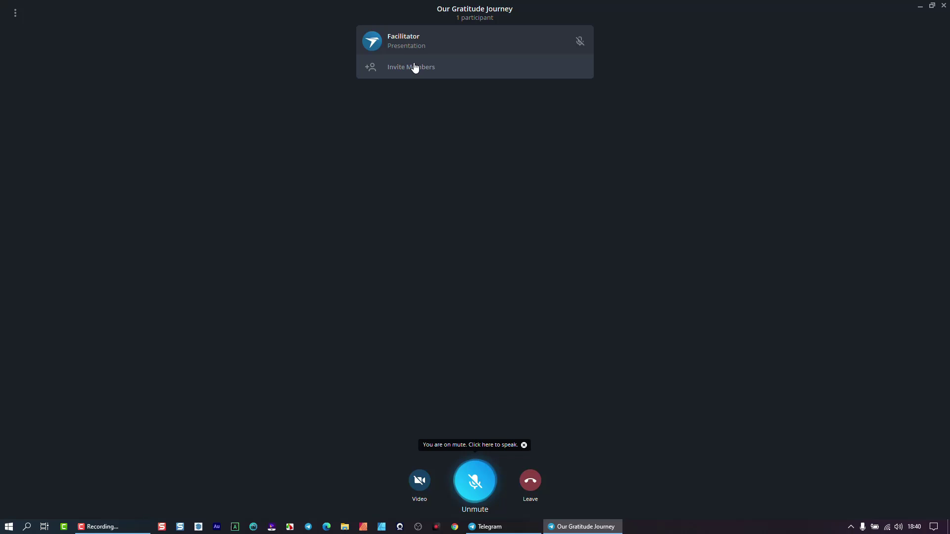
pyautogui.click(16, 14)
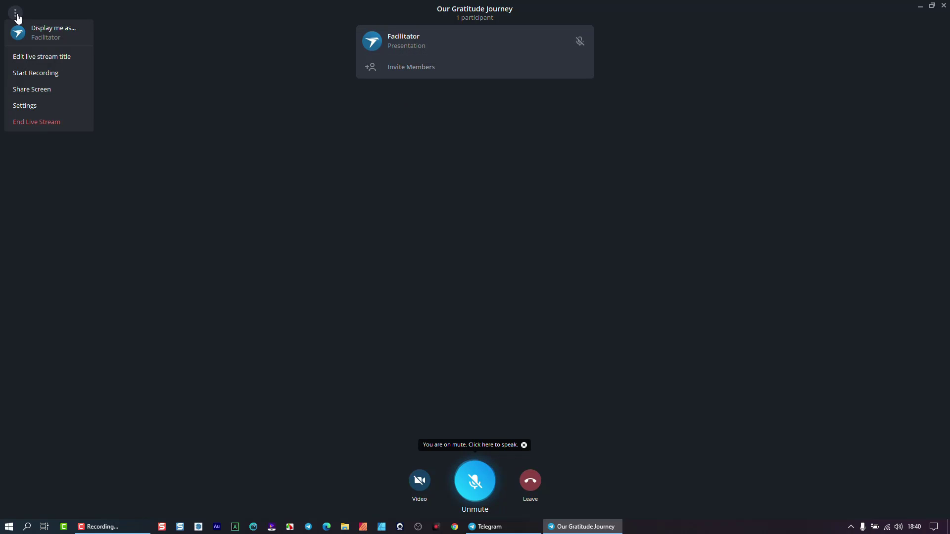
pyautogui.click(35, 92)
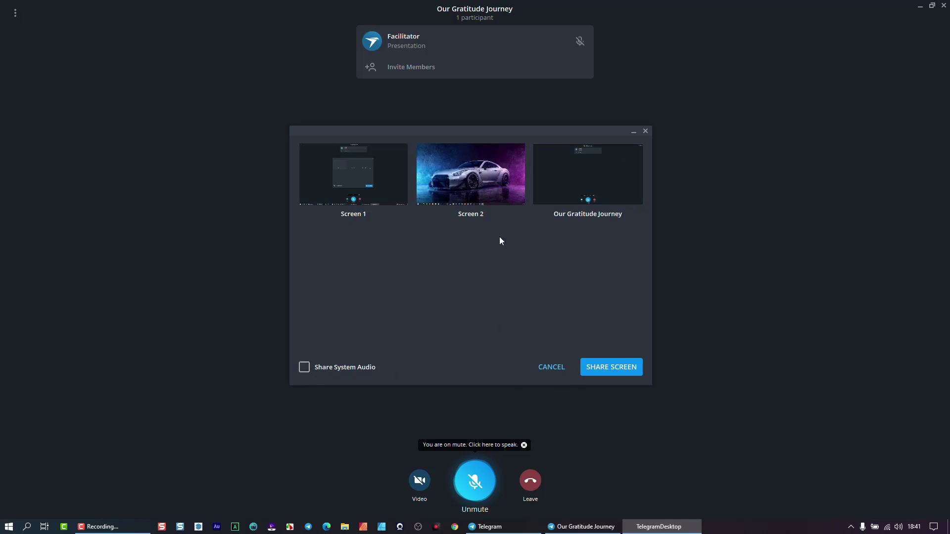
pyautogui.click(465, 183)
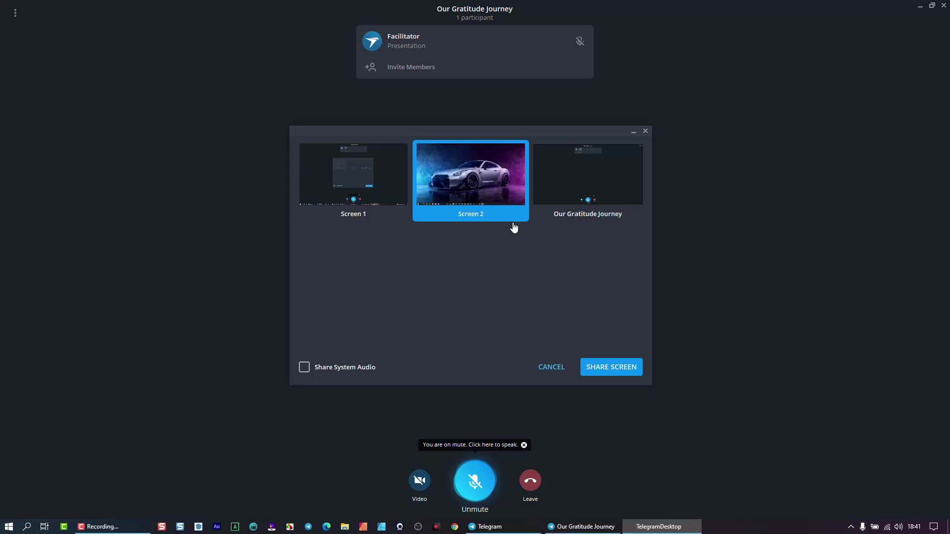
pyautogui.click(610, 367)
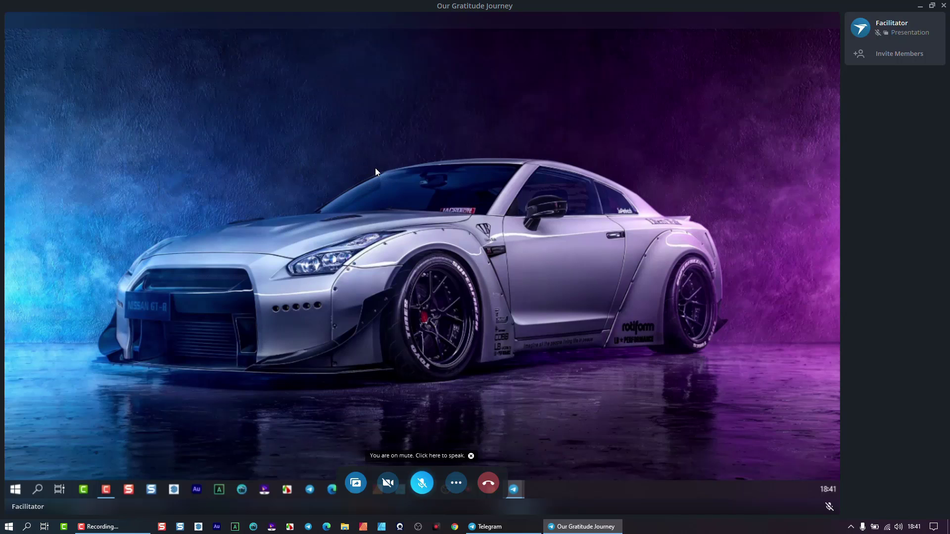
# Restore the live stream window from full size, widen it and move it higher on the desktop.
pyautogui.click(934, 7)
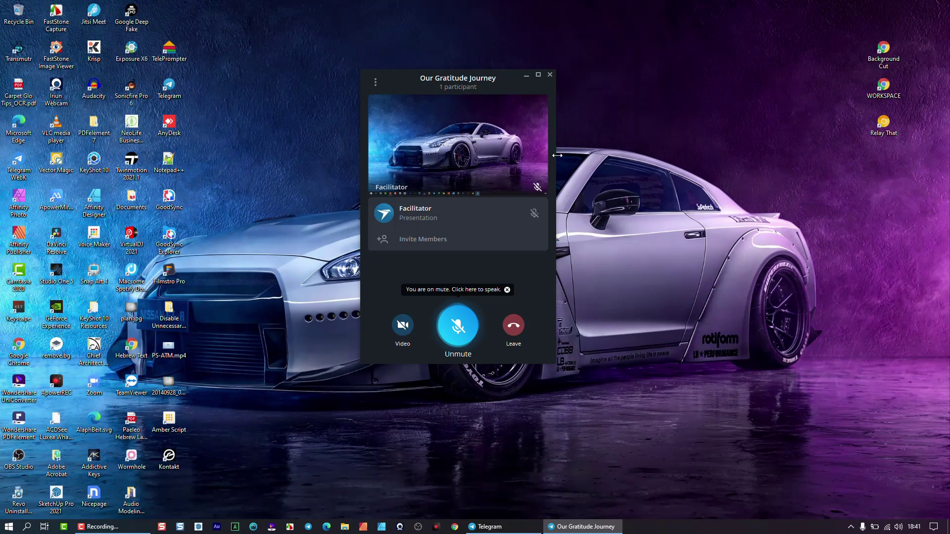
pyautogui.moveTo(557, 156); pyautogui.dragTo(777, 161)
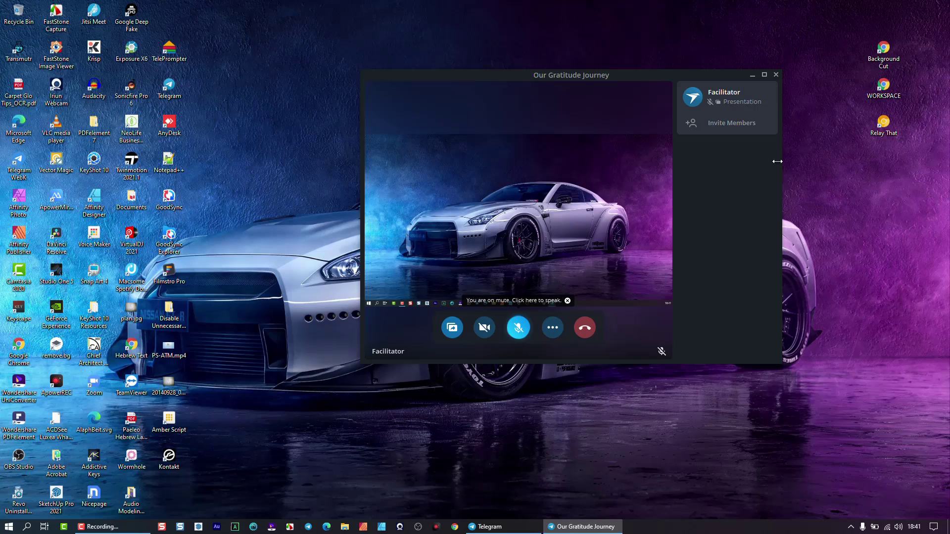
pyautogui.moveTo(586, 78); pyautogui.dragTo(598, 42)
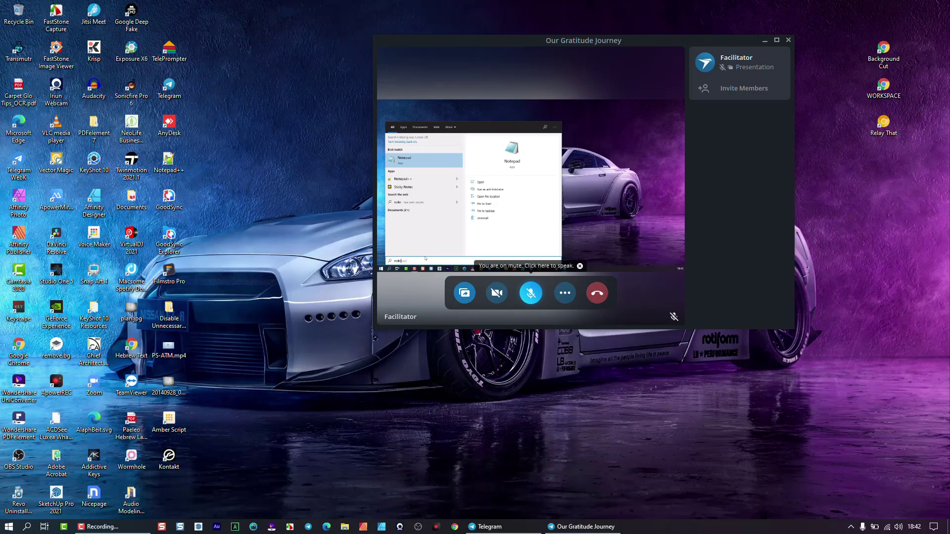
# Test the shared screen by opening Notepad, moving and shrinking its window on Screen 2, and closing it.
pyautogui.press('Return')
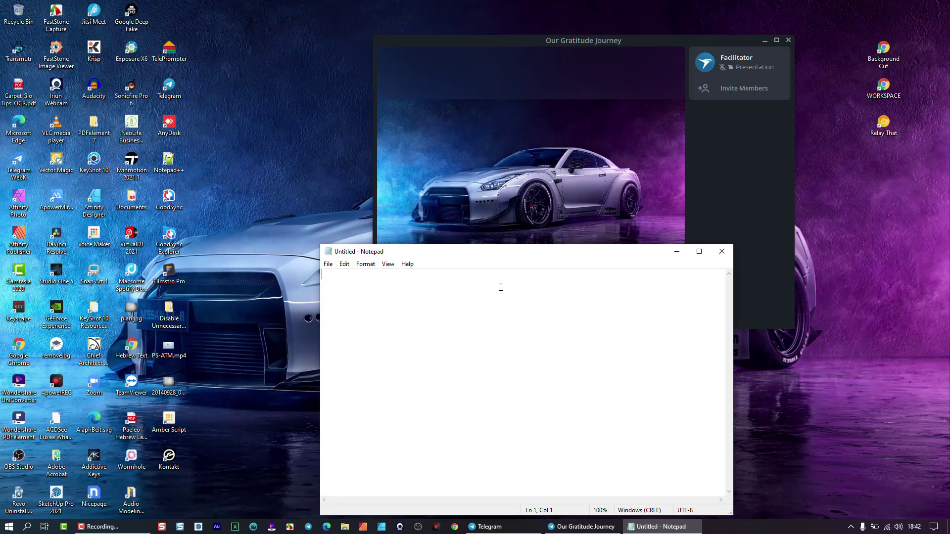
pyautogui.moveTo(505, 250); pyautogui.dragTo(0, 158)
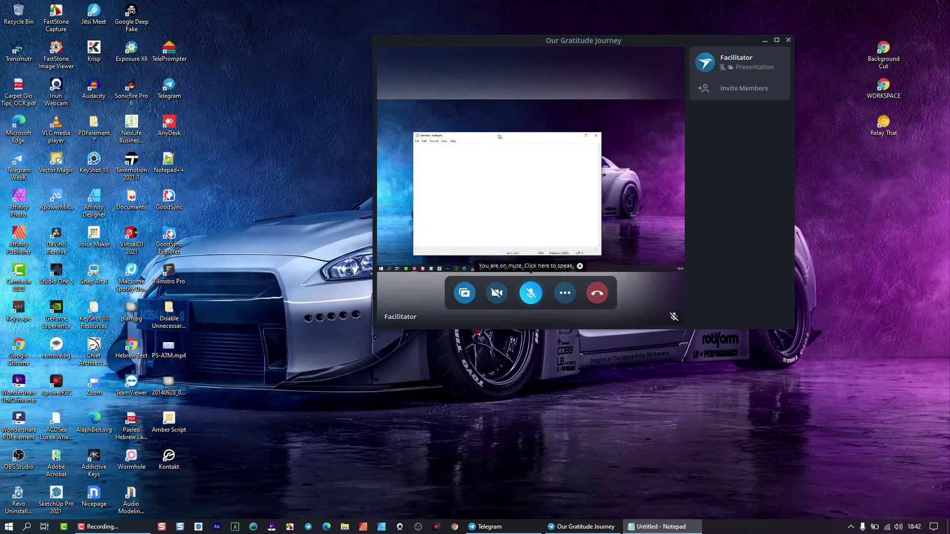
pyautogui.moveTo(499, 136); pyautogui.dragTo(507, 123)
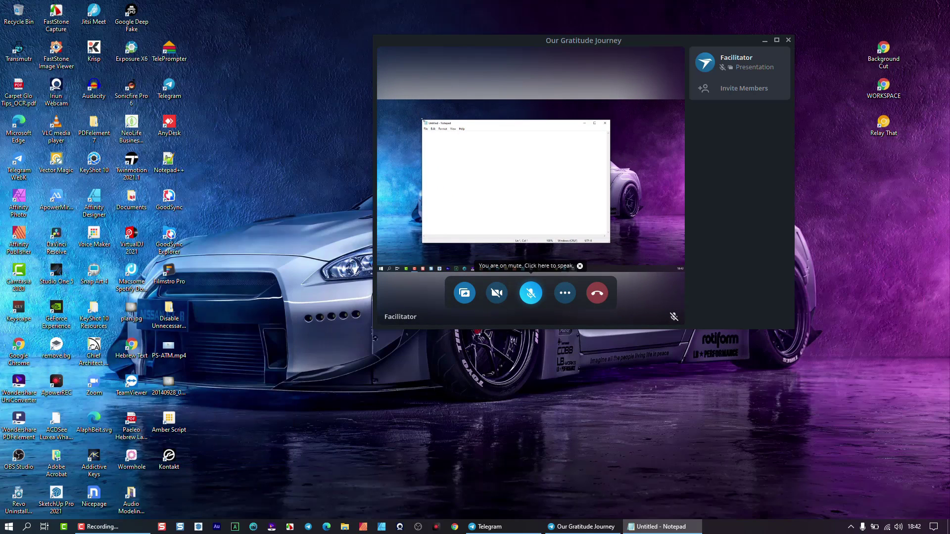
pyautogui.moveTo(422, 119); pyautogui.dragTo(522, 143)
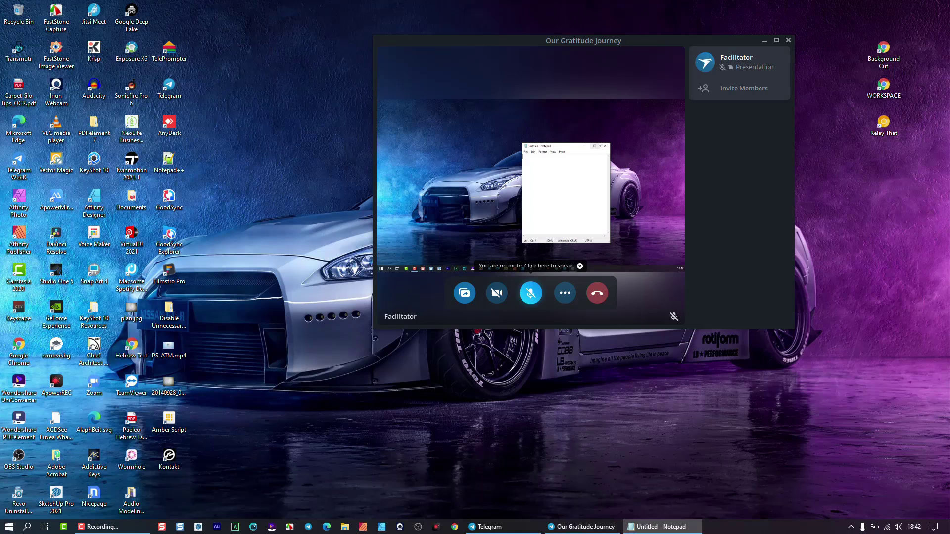
pyautogui.hotkey('alt', 'F4')
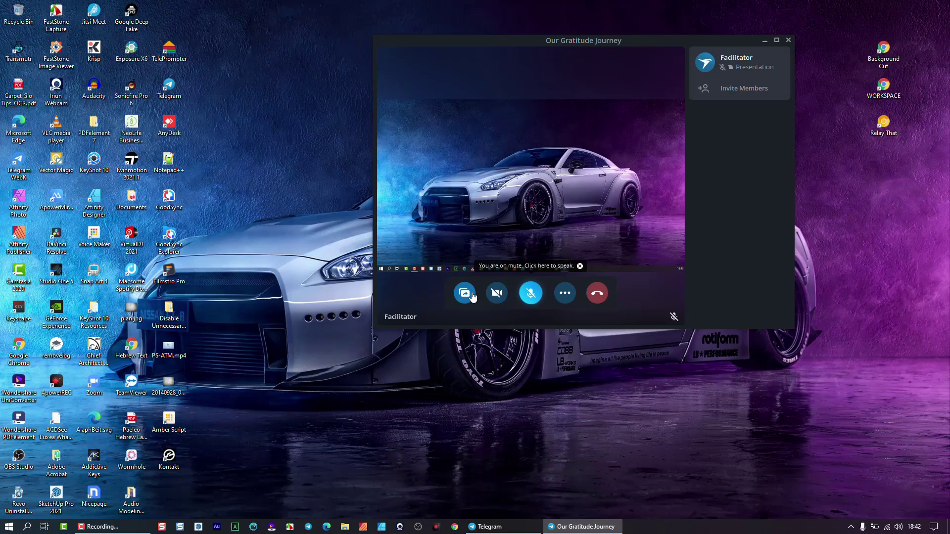
# Maximize the live stream window and stop sharing Screen 2.
pyautogui.click(776, 40)
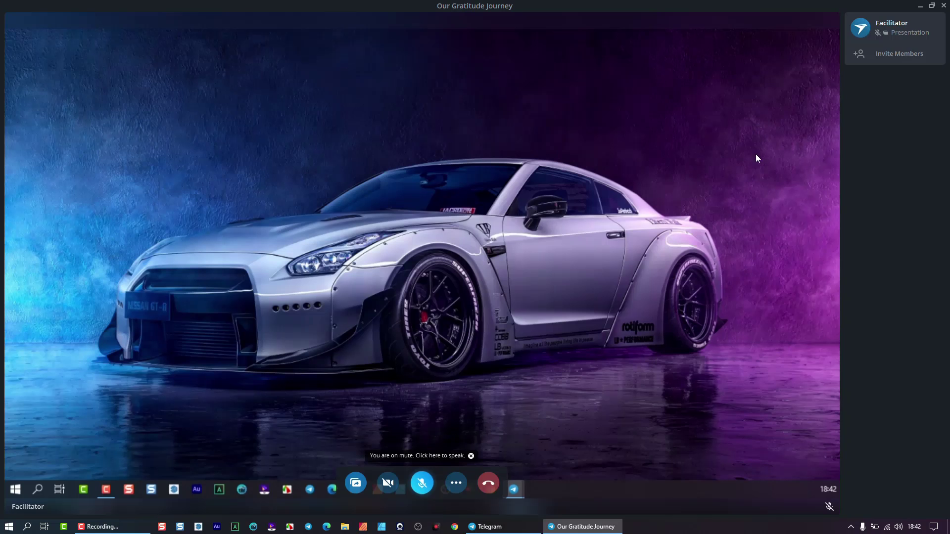
pyautogui.click(356, 484)
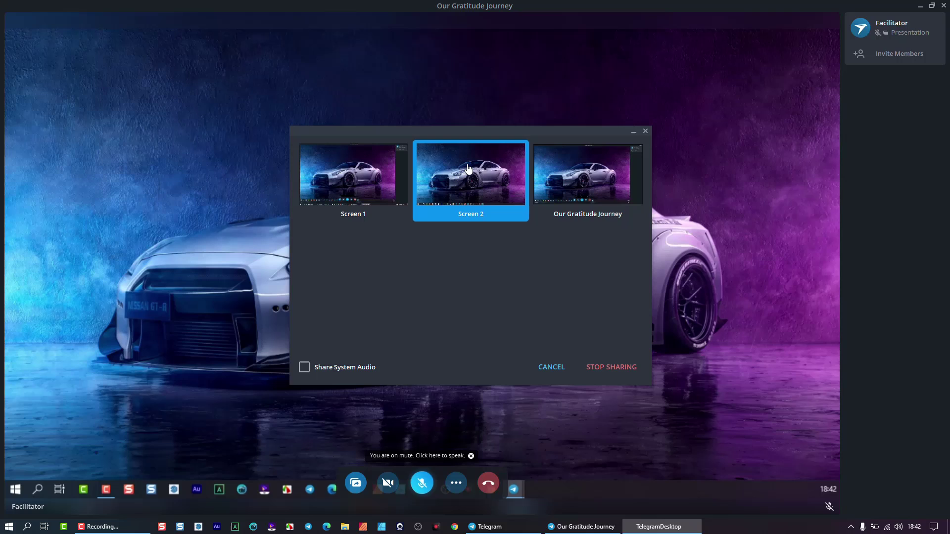
pyautogui.click(611, 372)
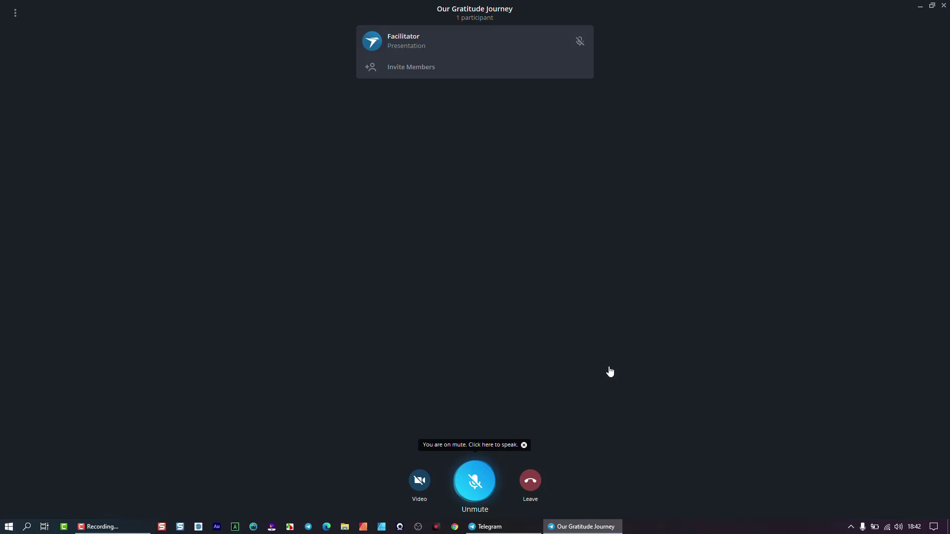
# Restore the live stream window to its smaller size, centre it on the desktop and share Screen 2 again.
pyautogui.click(932, 6)
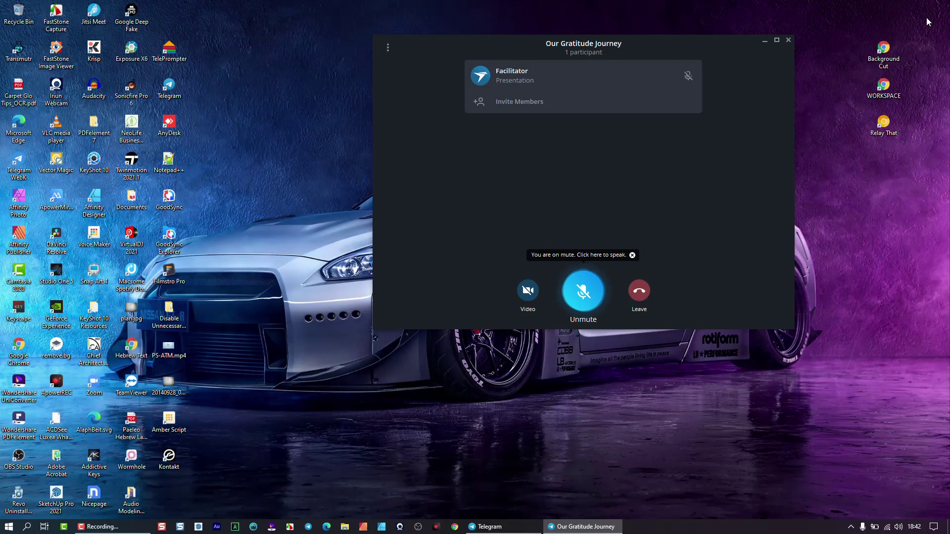
pyautogui.moveTo(608, 47); pyautogui.dragTo(547, 96)
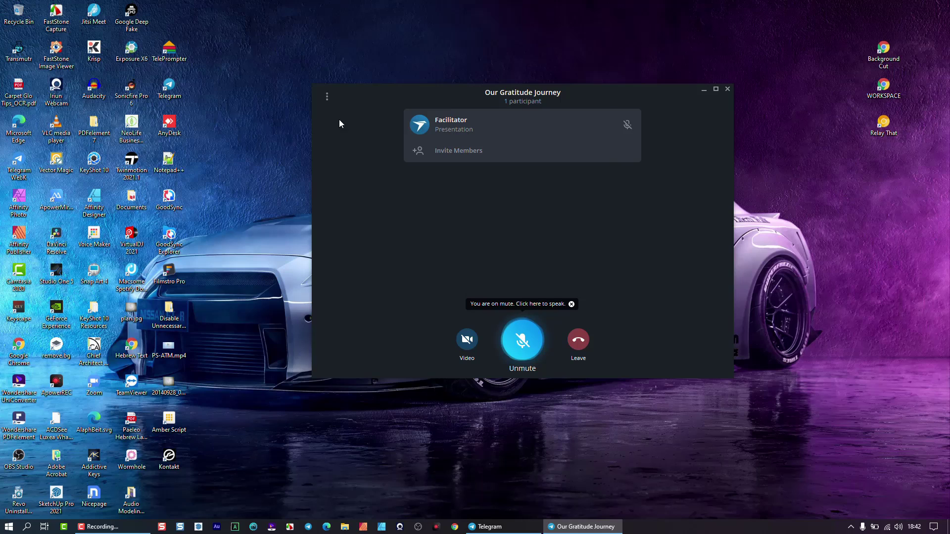
pyautogui.click(327, 96)
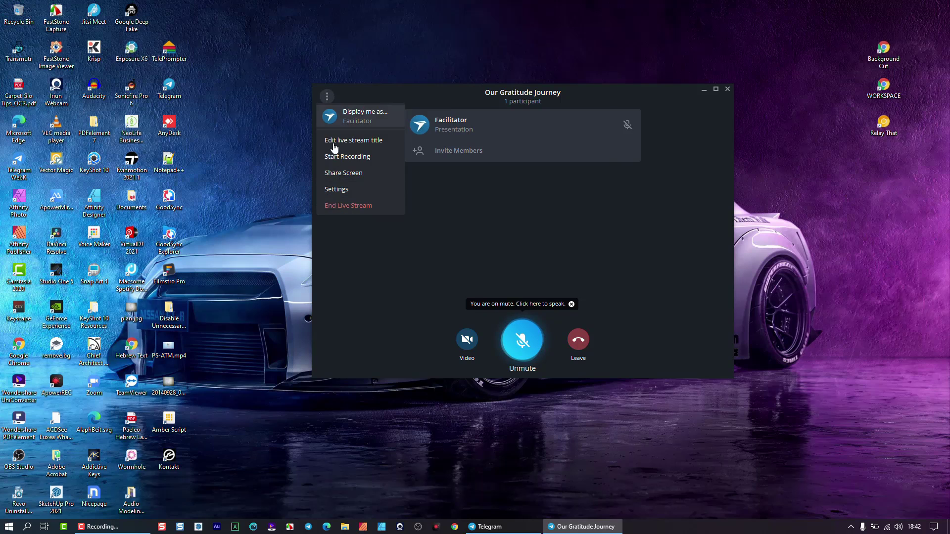
pyautogui.click(346, 173)
pyautogui.click(519, 159)
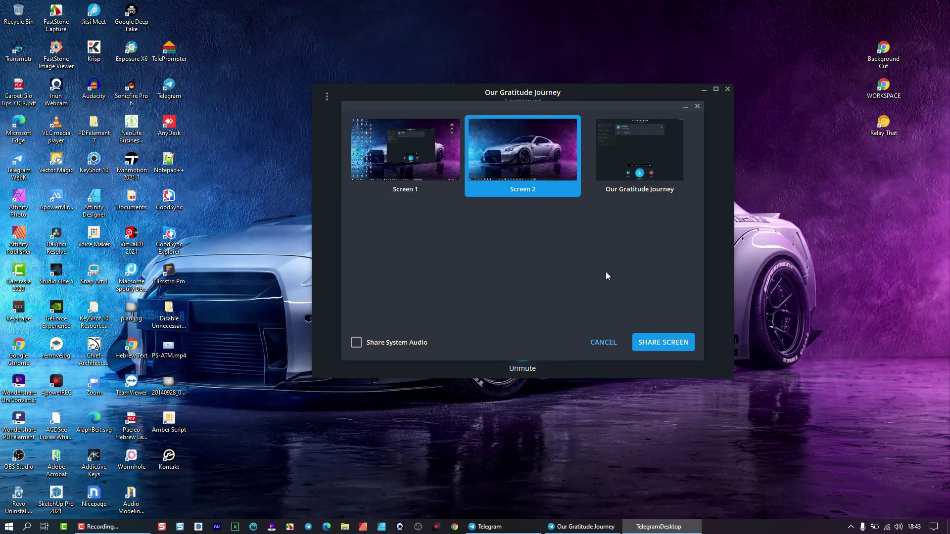
pyautogui.click(675, 346)
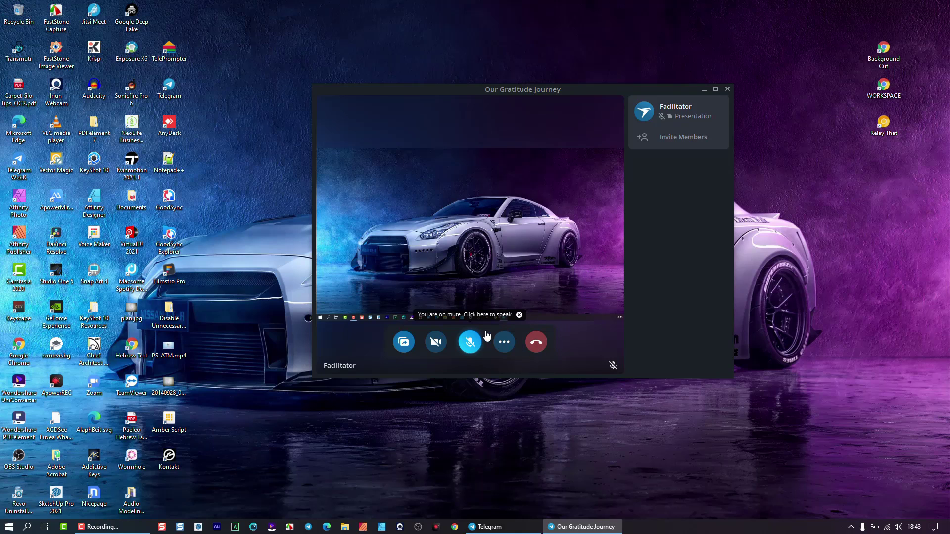
# End the repeated Screen 2 share from the sharing options of the live stream.
pyautogui.click(404, 341)
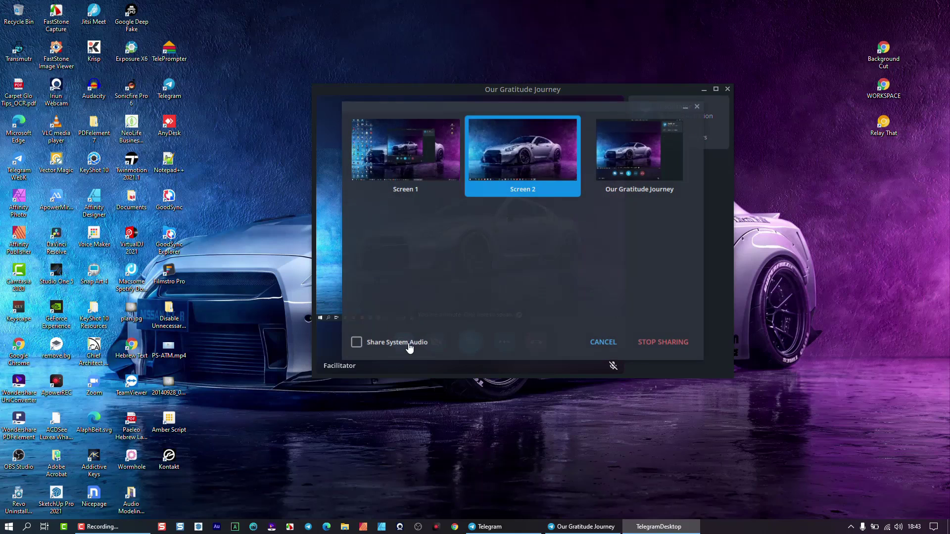
pyautogui.click(669, 345)
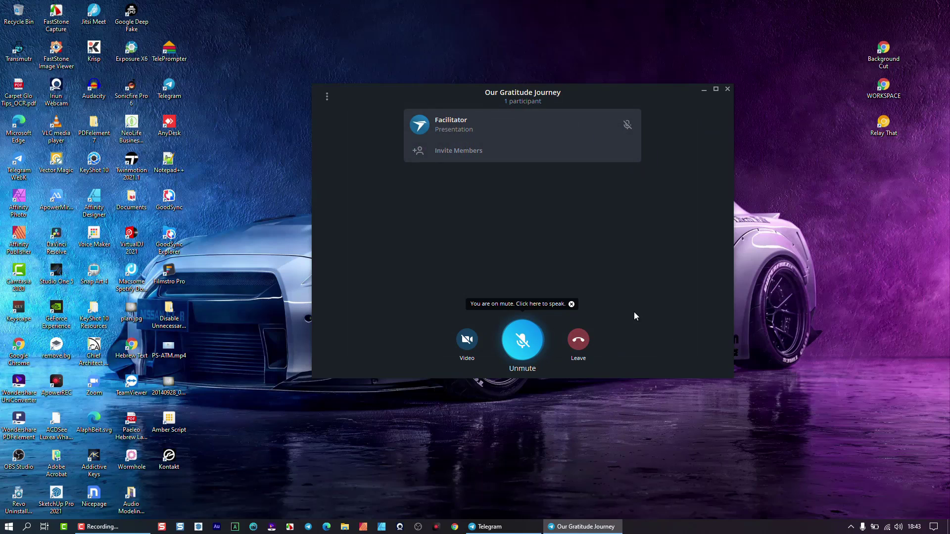